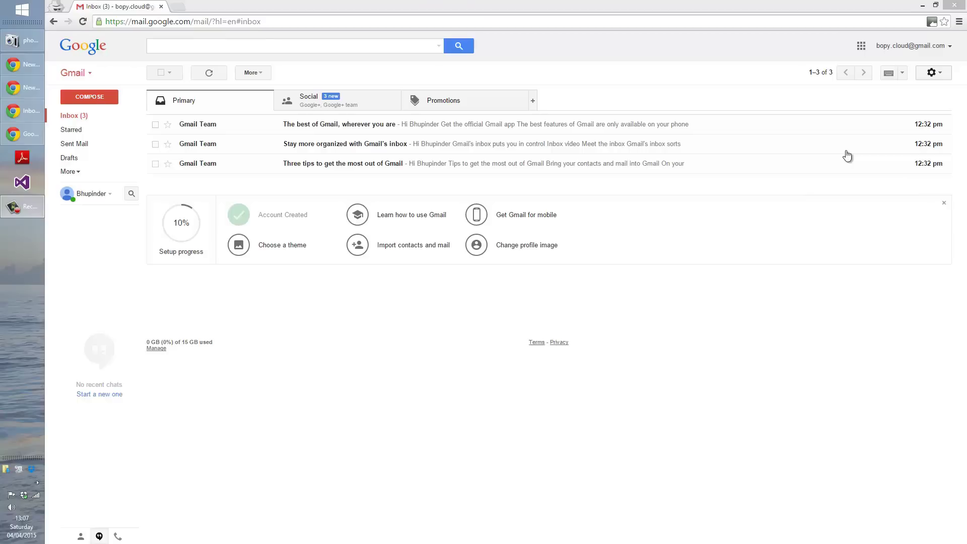
# From the Google apps grid, continue to the Google Drive sign-in page.
pyautogui.click(862, 49)
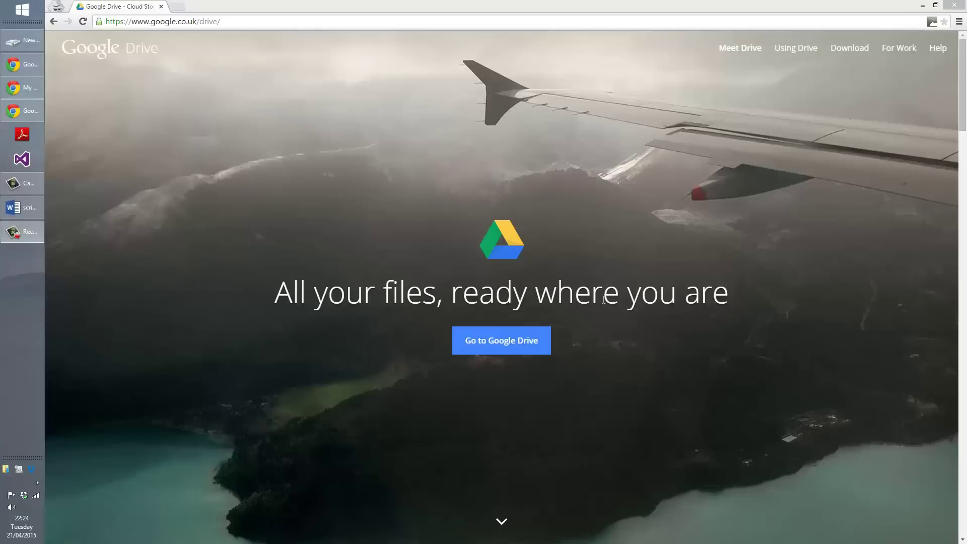
pyautogui.click(496, 341)
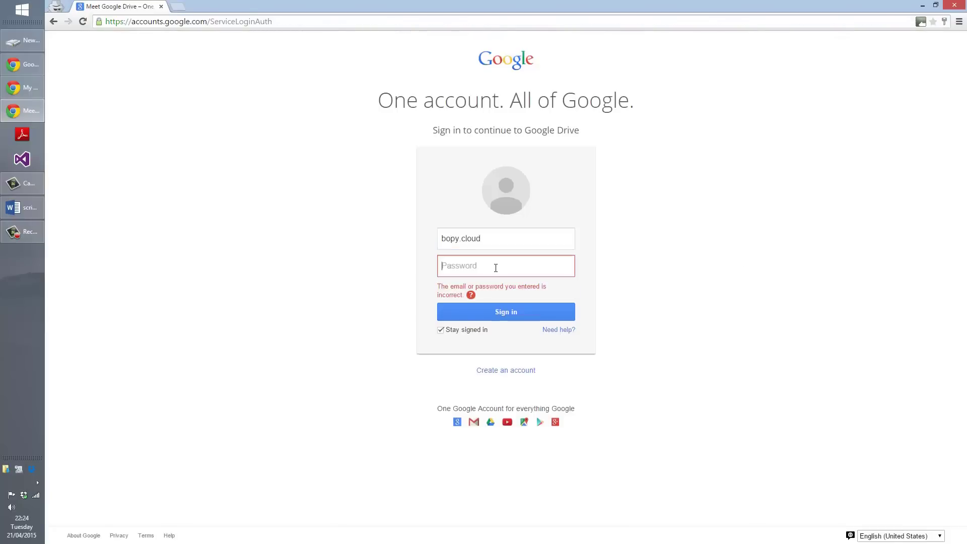
pyautogui.write('****')
pyautogui.write('**')
# Sign in and view the Google Photos collection from Drive's left sidebar.
pyautogui.press('Return')
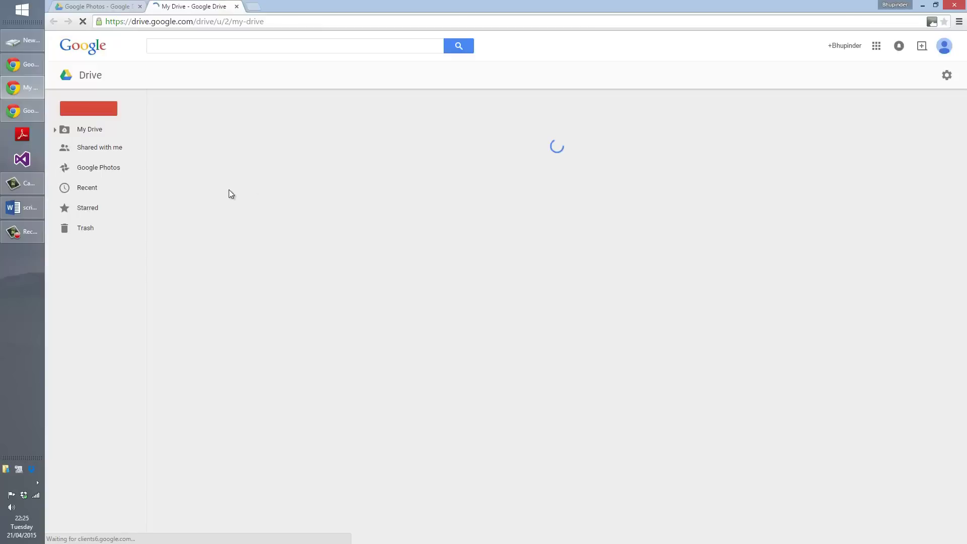
pyautogui.click(107, 166)
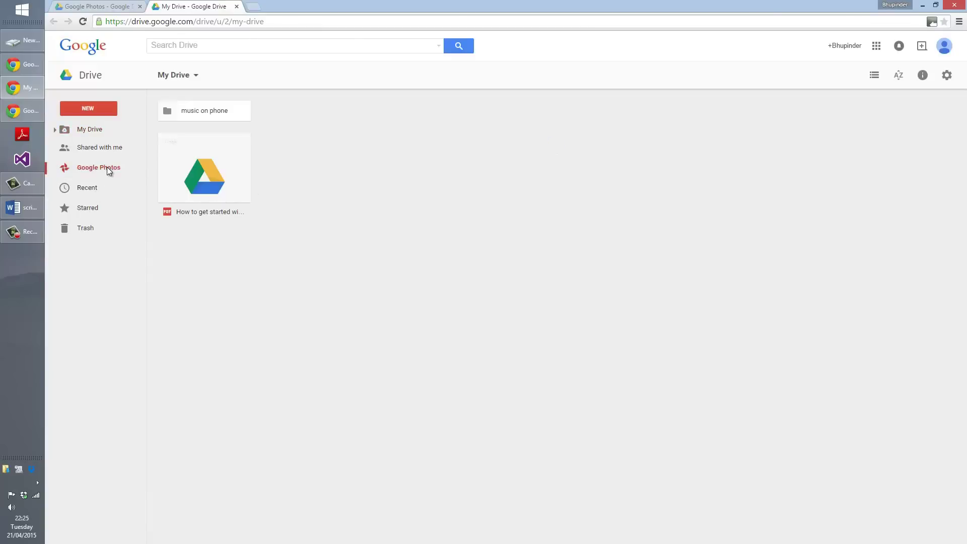